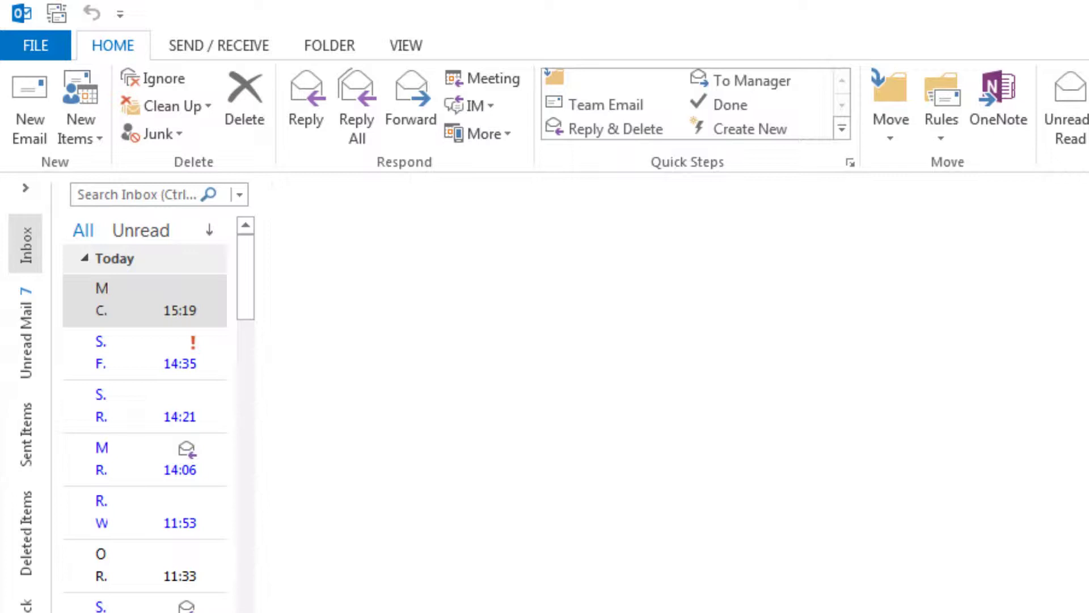
# Step: From account info, begin adding an account with 'Manual setup or additional server types'
pyautogui.click(38, 44)
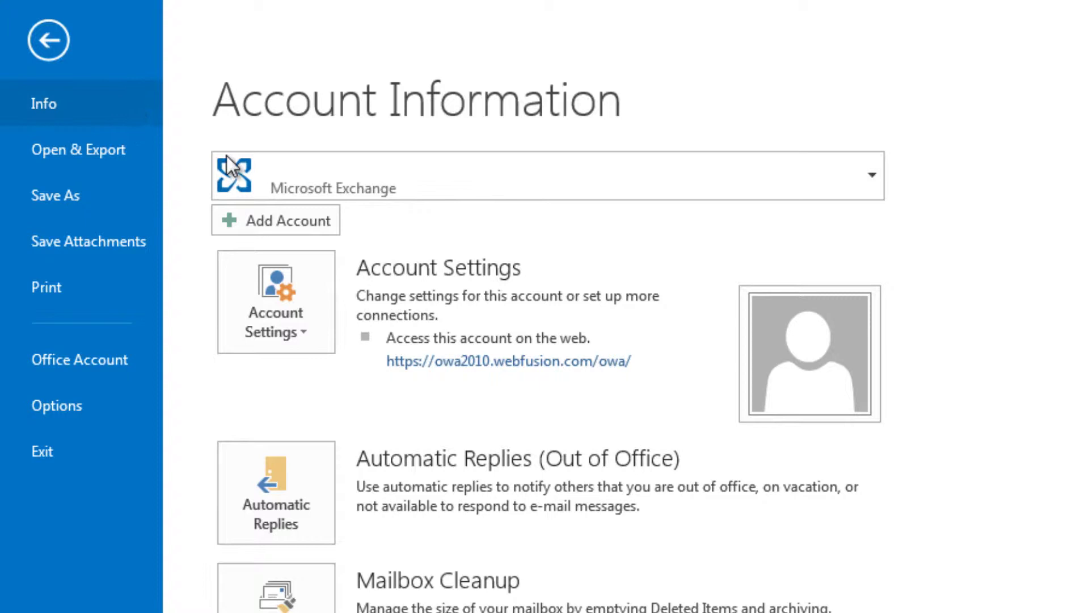
pyautogui.click(302, 217)
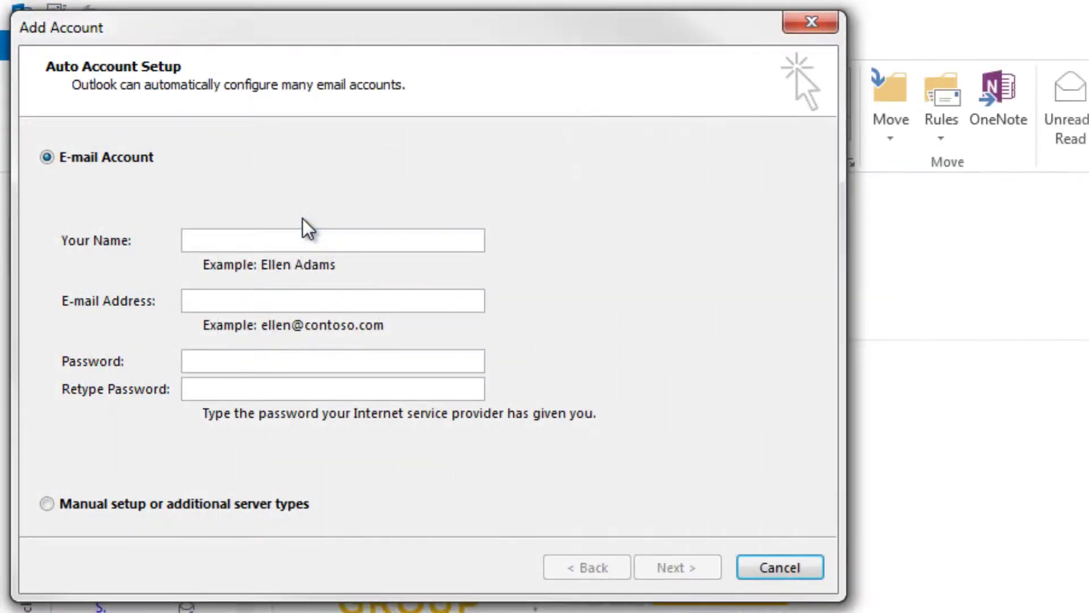
pyautogui.click(47, 503)
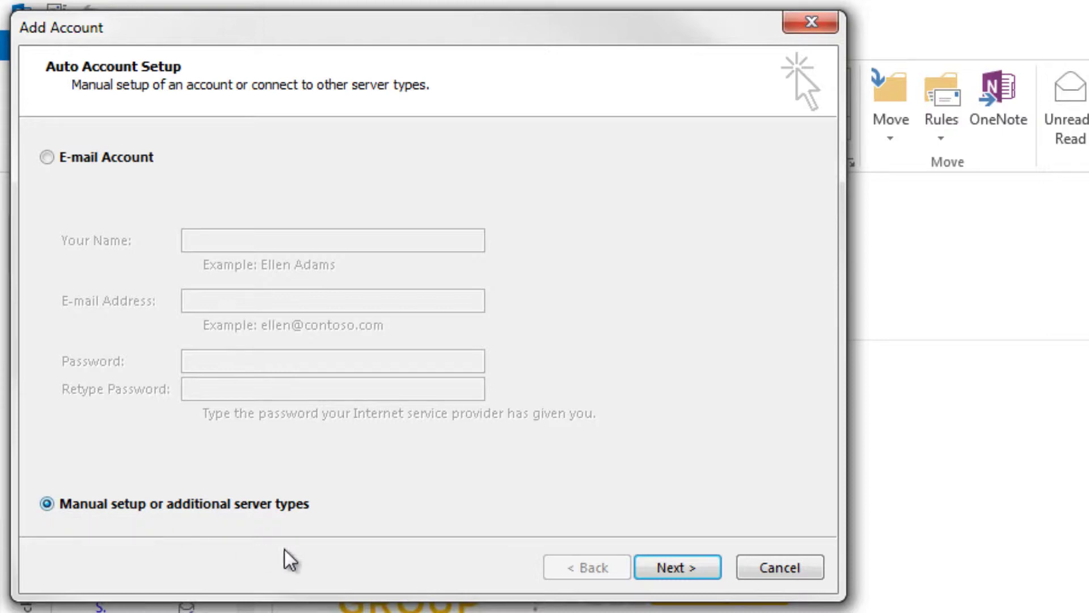
# Step: Advance to Choose Service and select POP or IMAP as the account type
pyautogui.click(671, 568)
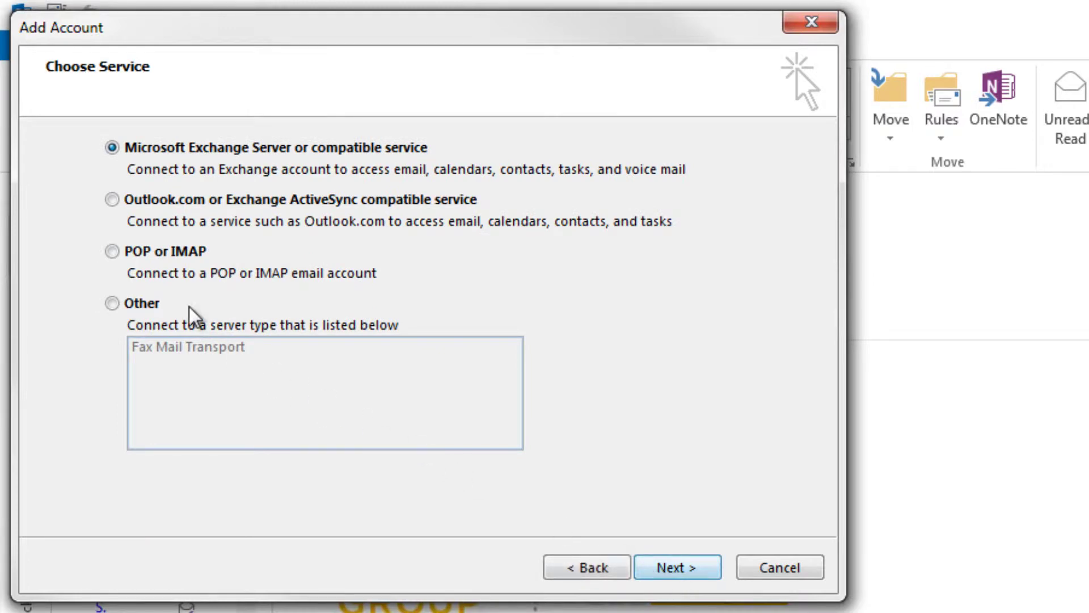
pyautogui.click(113, 252)
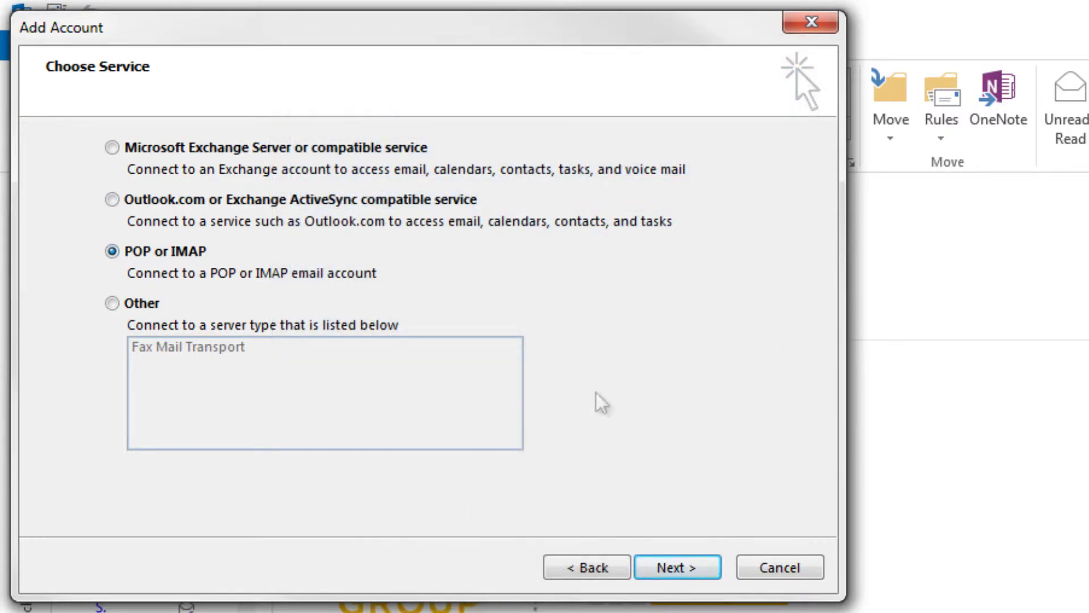
# Step: Enter display name Contact and the account's email address, keeping account type POP3
pyautogui.click(701, 566)
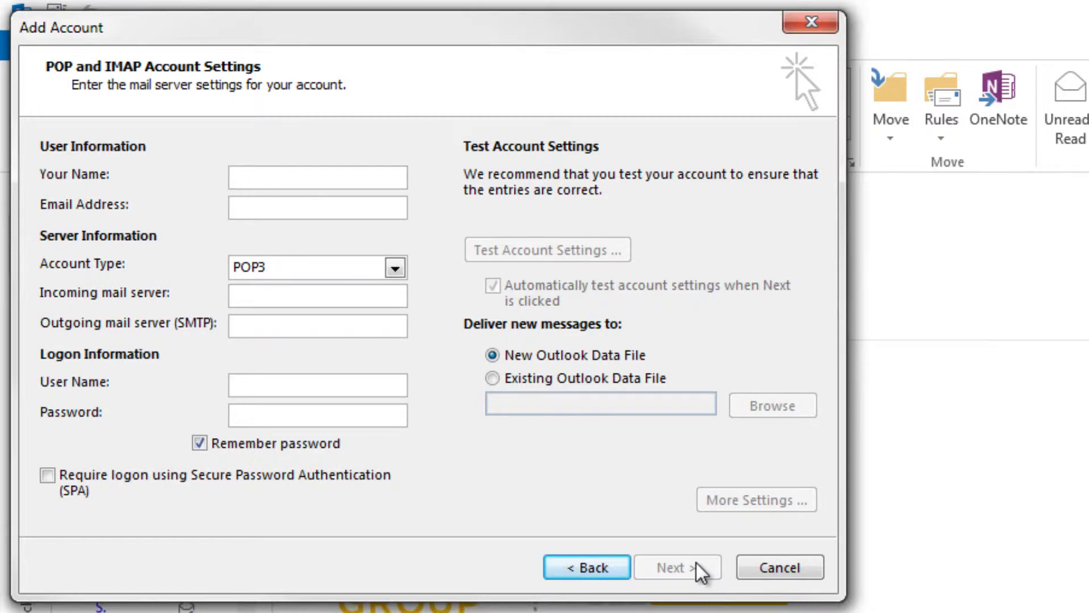
pyautogui.write('C')
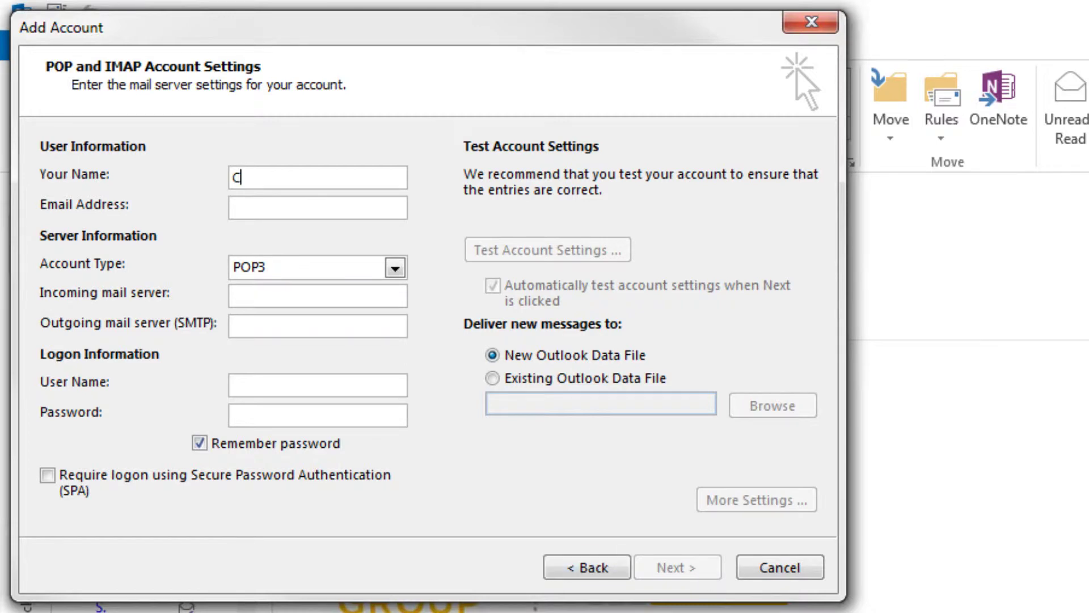
pyautogui.write('ontact')
pyautogui.click(232, 208)
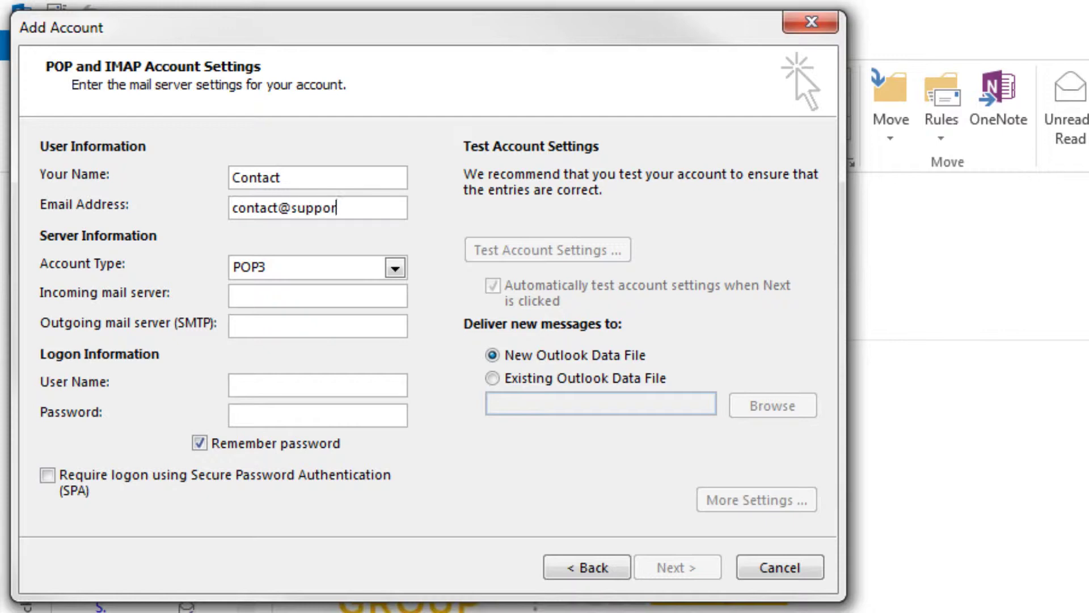
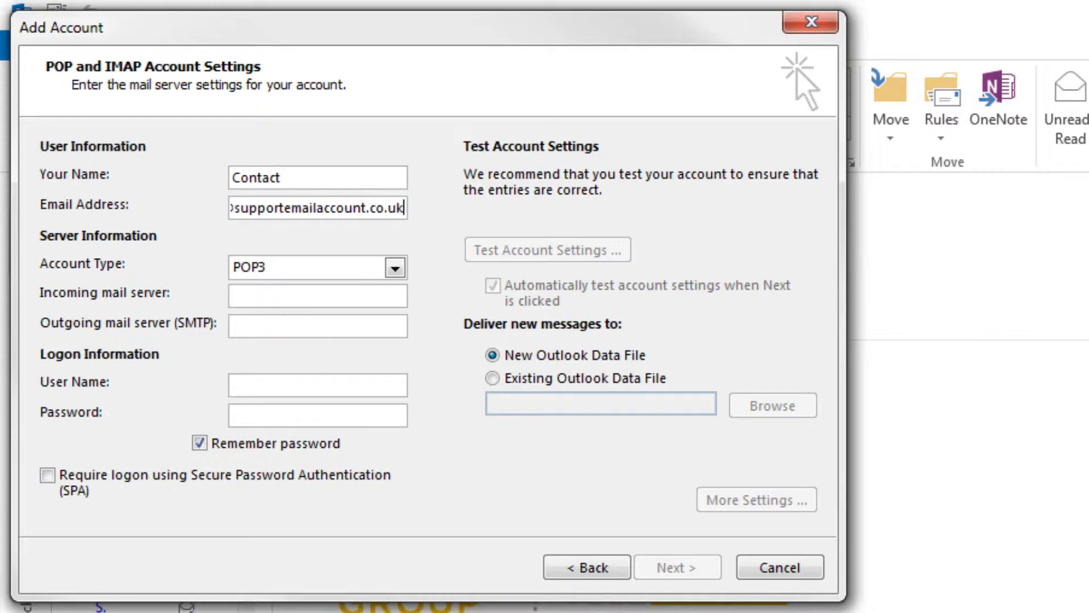
pyautogui.click(394, 269)
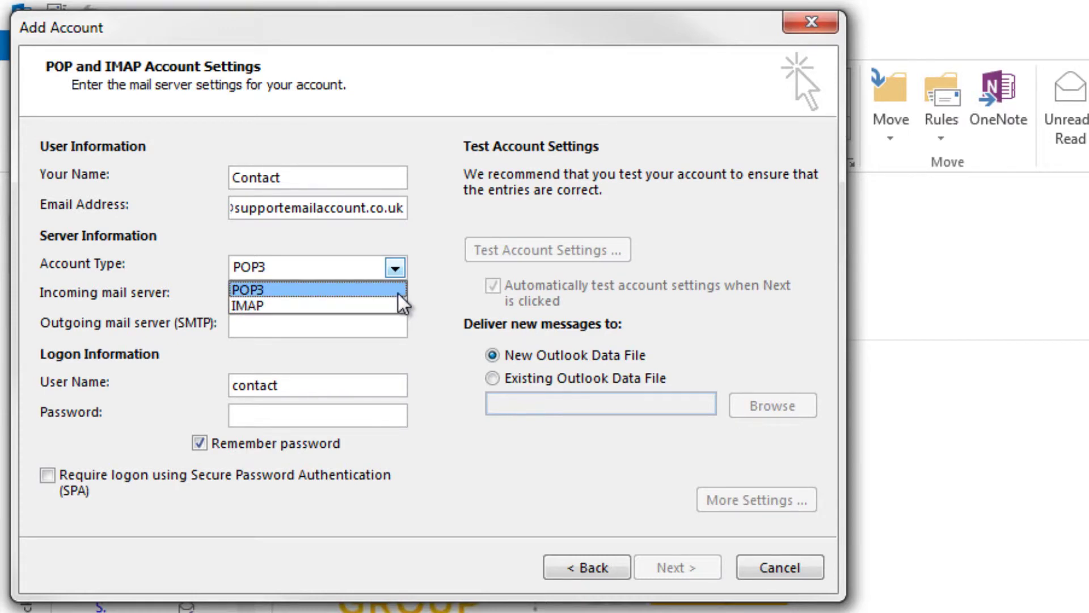
pyautogui.click(397, 290)
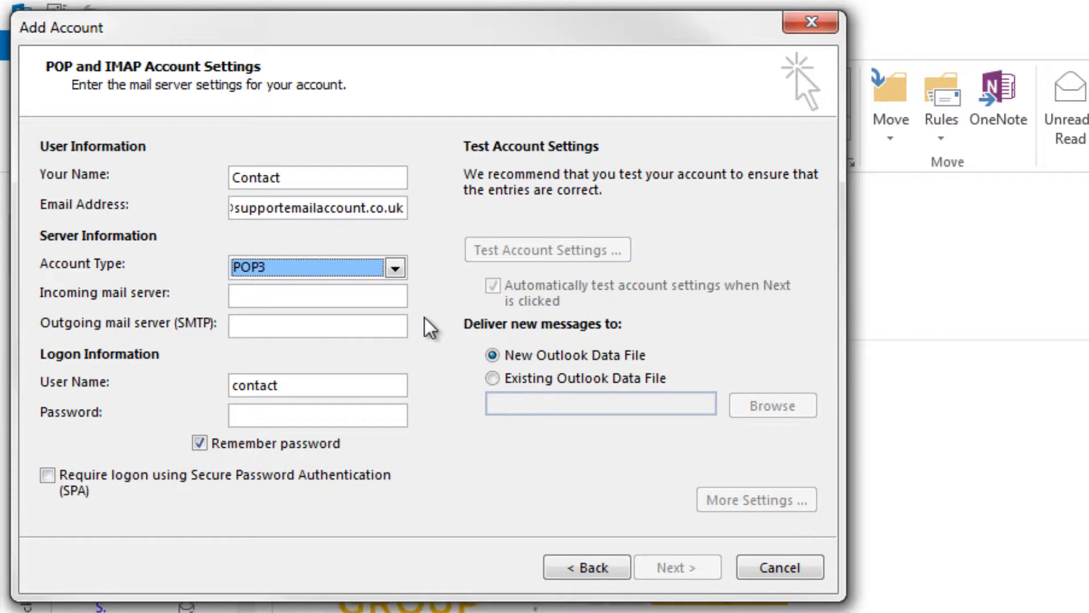
# Step: Switch the account type to IMAP with incoming mail server imap.123-reg.co.uk
pyautogui.click(278, 295)
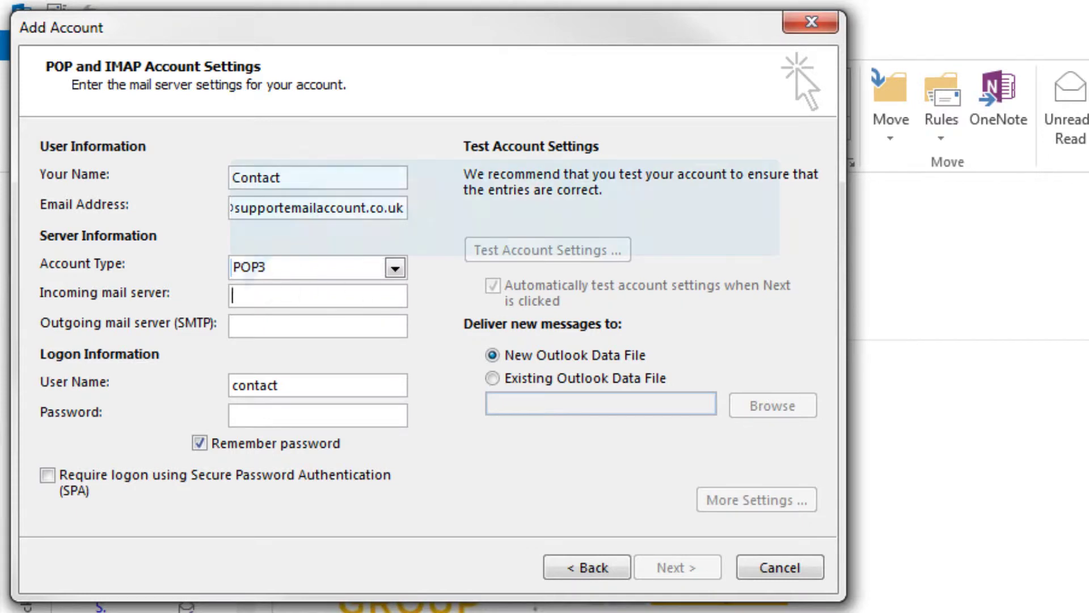
pyautogui.write('pop.123-reg.')
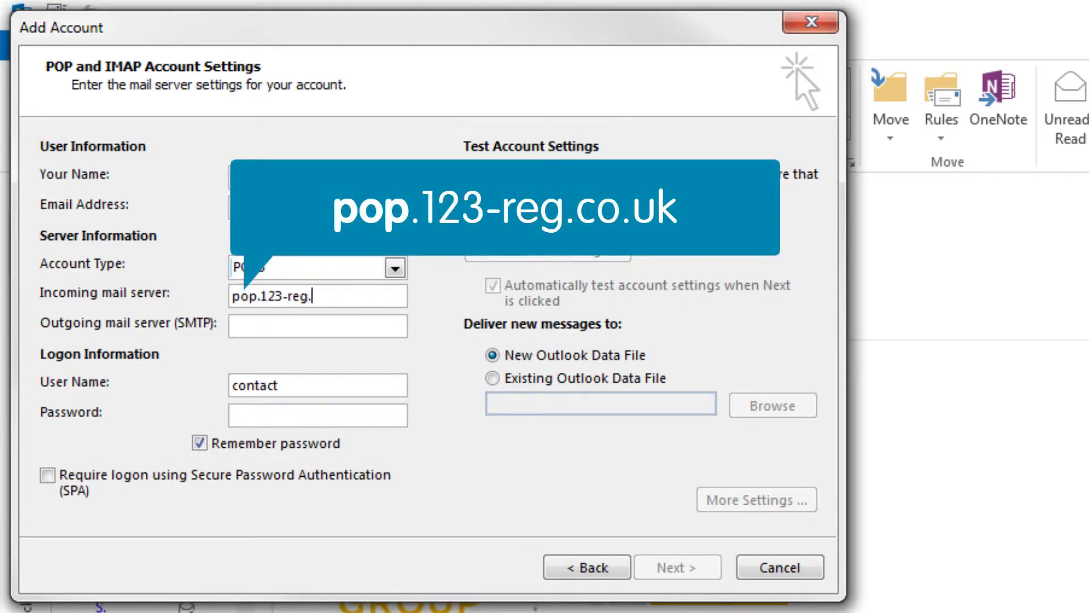
pyautogui.write('co.uk')
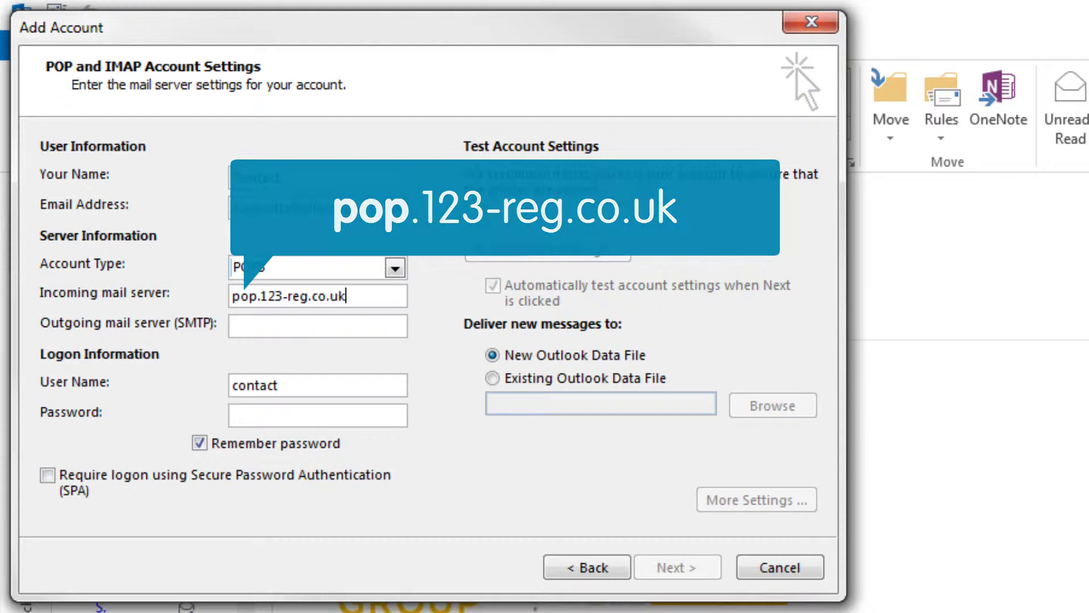
pyautogui.click(396, 272)
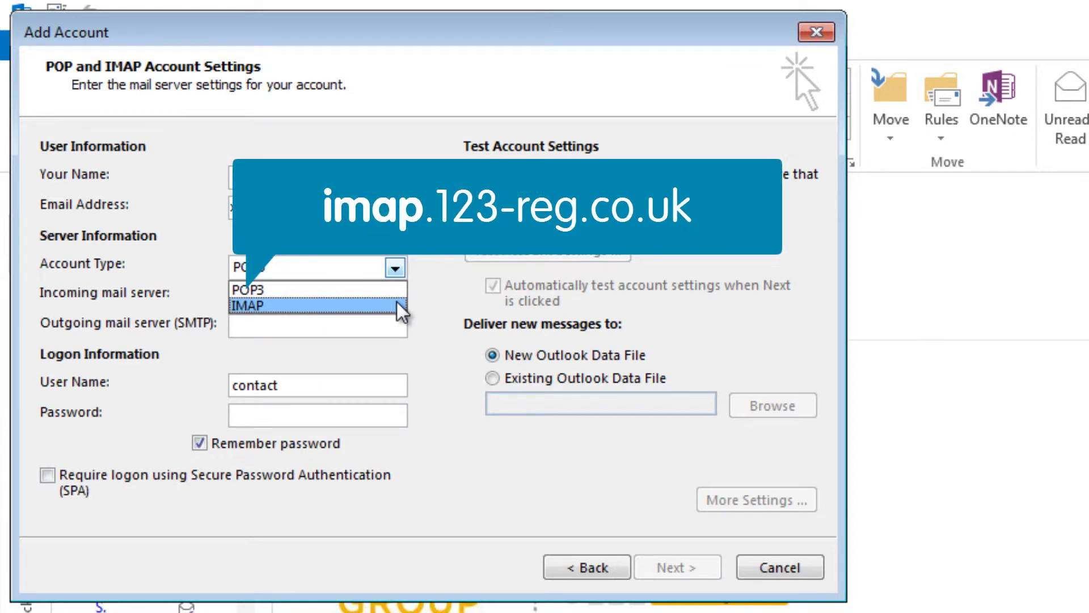
pyautogui.click(396, 301)
pyautogui.click(237, 296)
pyautogui.write('imap.123-r')
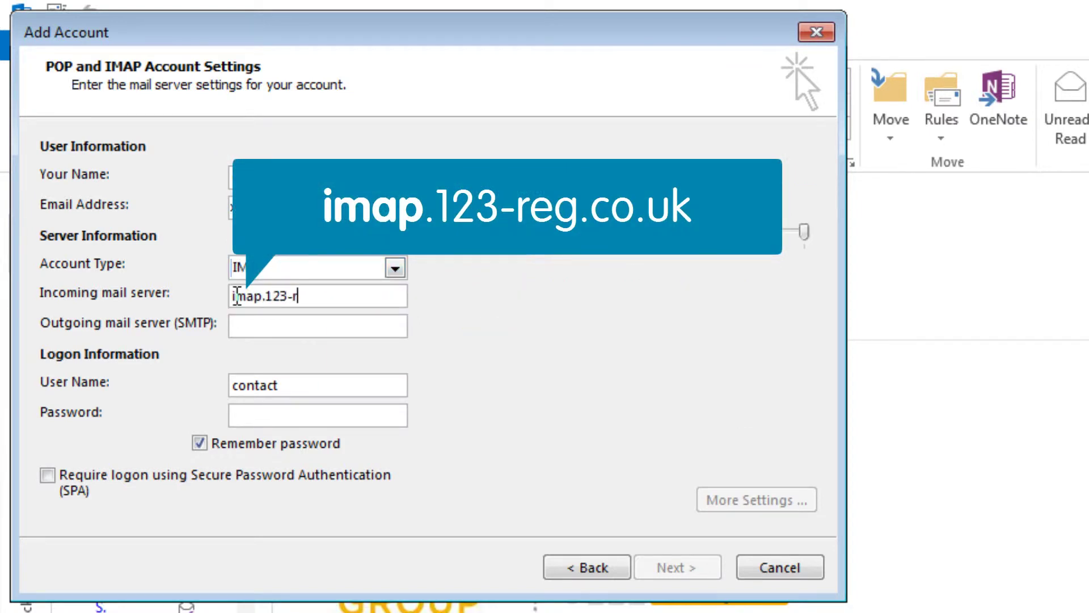
pyautogui.write('eg.co.uk')
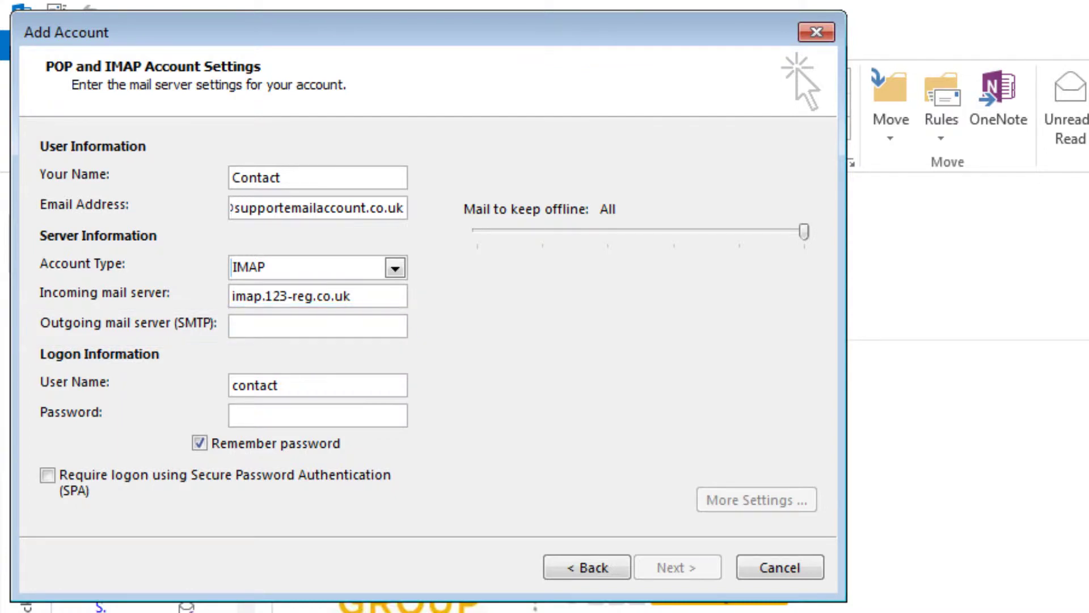
# Step: Enter smtp.123-reg.co.uk as the outgoing mail server
pyautogui.write('smtp')
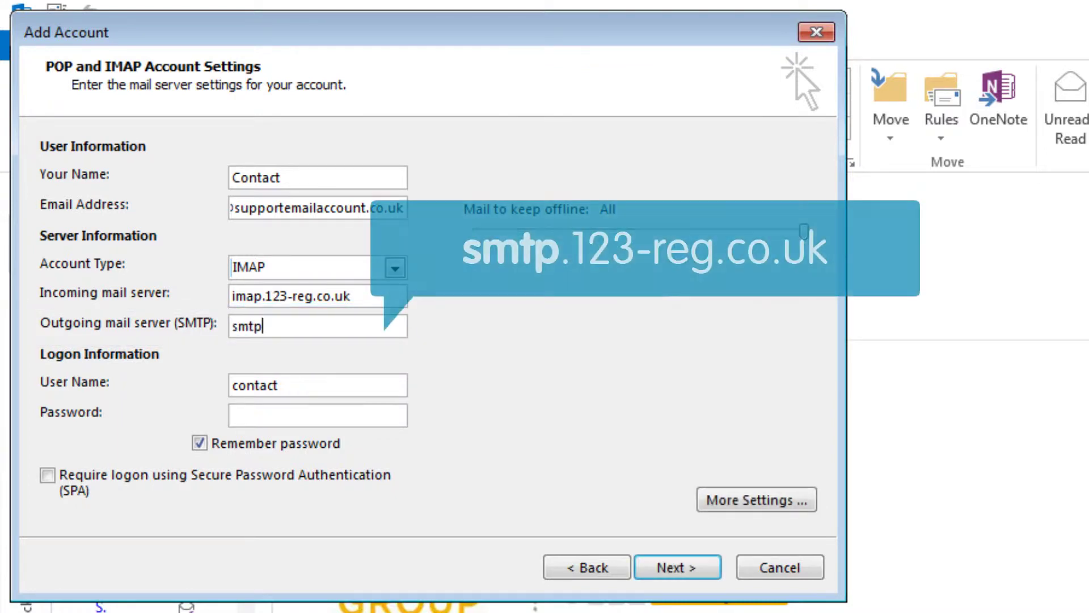
pyautogui.write('.123-reg.co.uk')
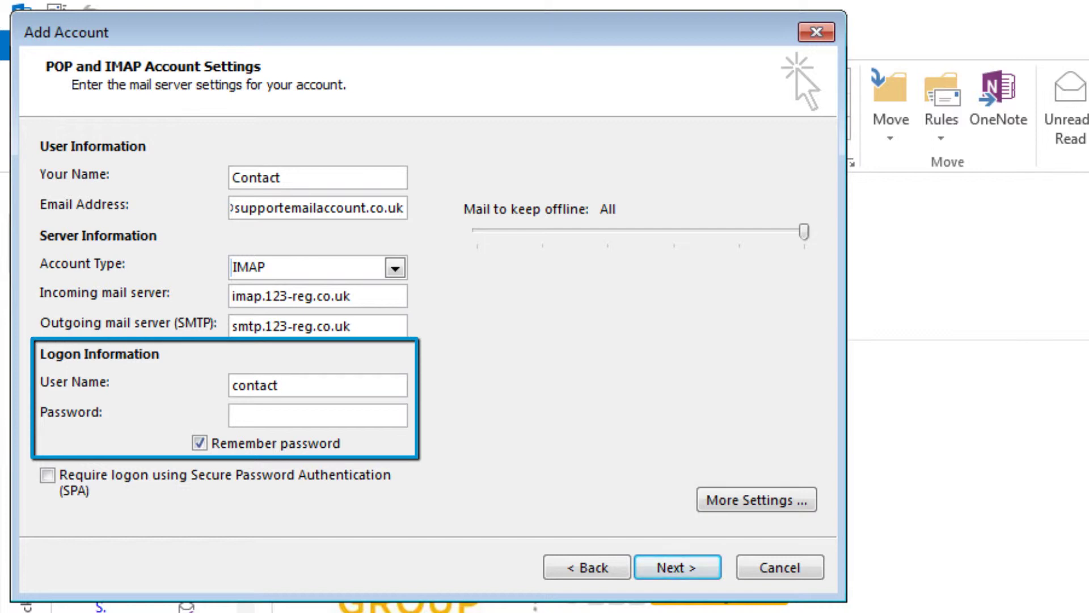
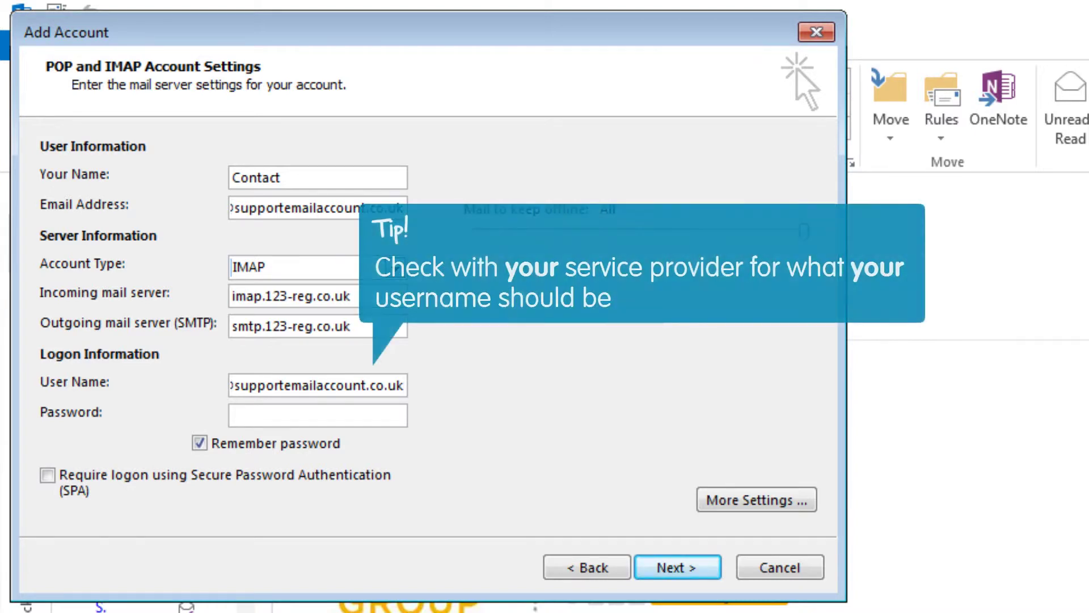
# Step: Complete the user name as the full email address and enter the account password
pyautogui.click(317, 414)
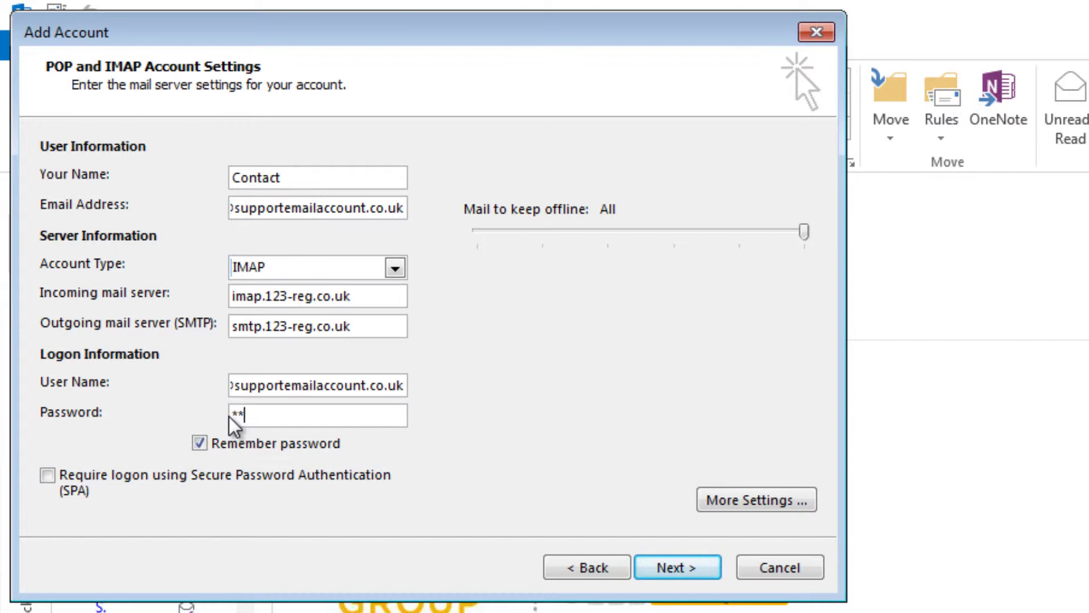
pyautogui.write('*******')
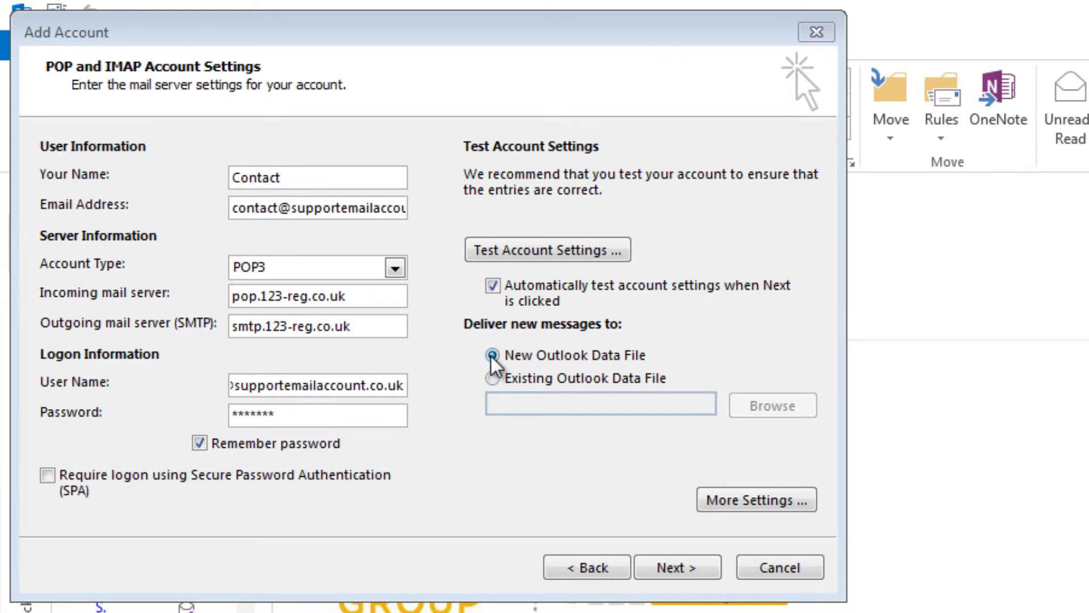
pyautogui.click(492, 383)
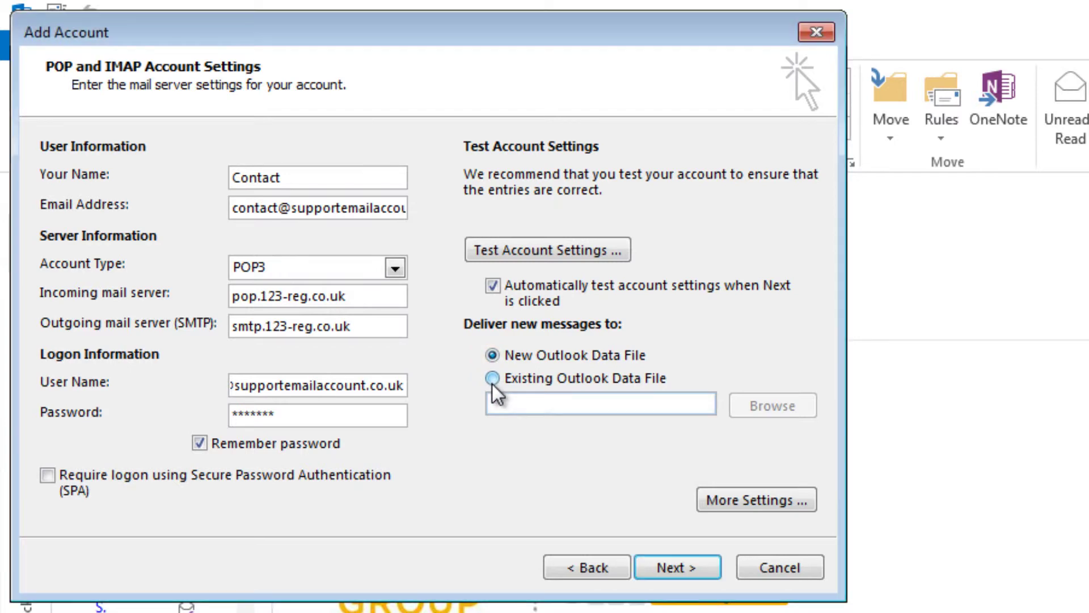
pyautogui.click(491, 382)
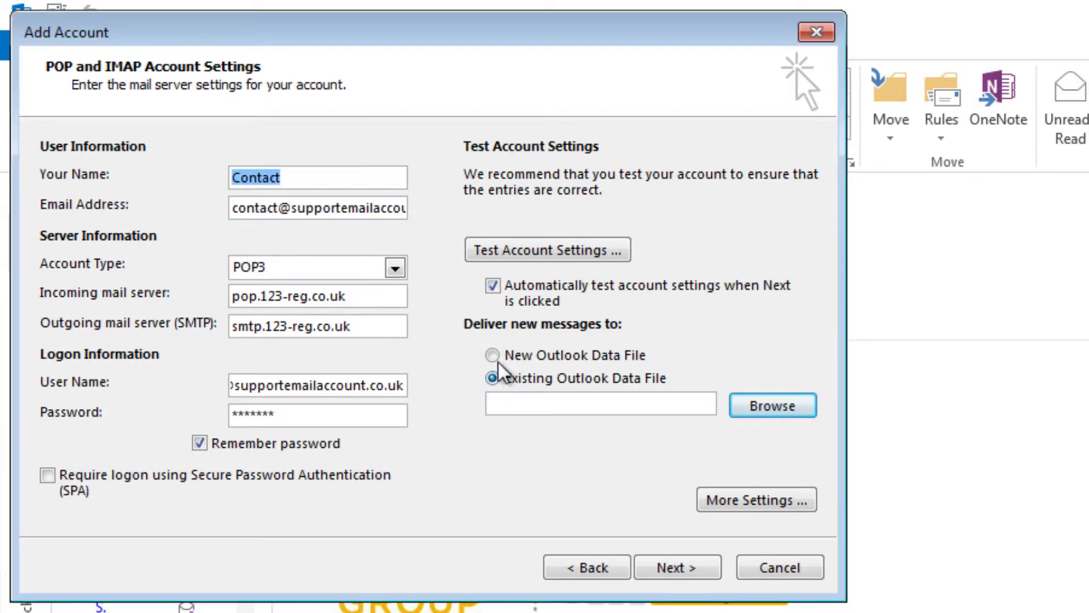
pyautogui.click(493, 357)
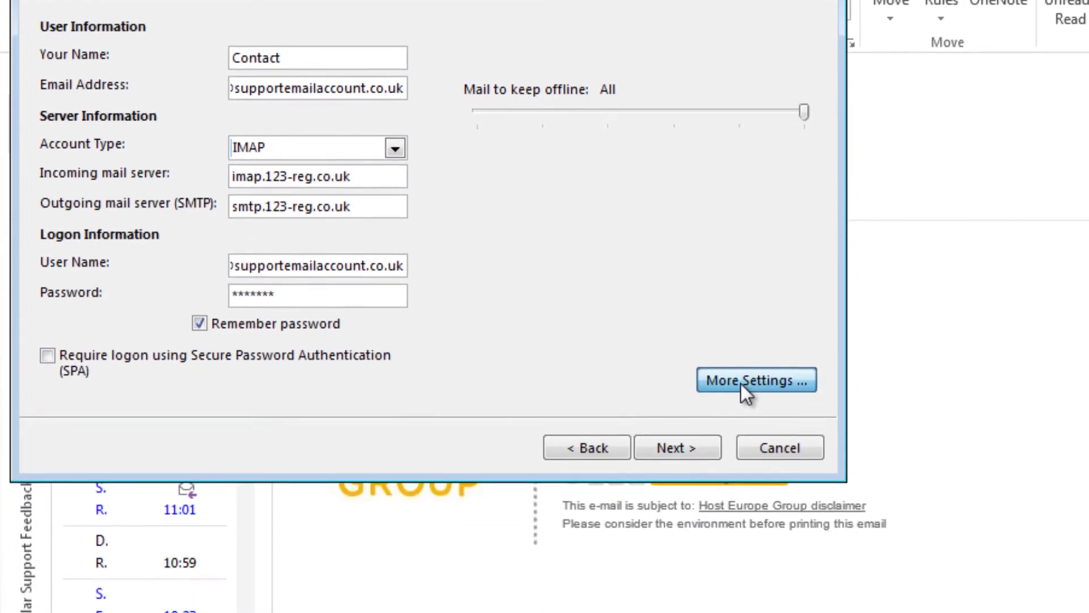
# Step: In More Settings' Outgoing Server tab, require SMTP authentication using separate logon credentials
pyautogui.click(737, 501)
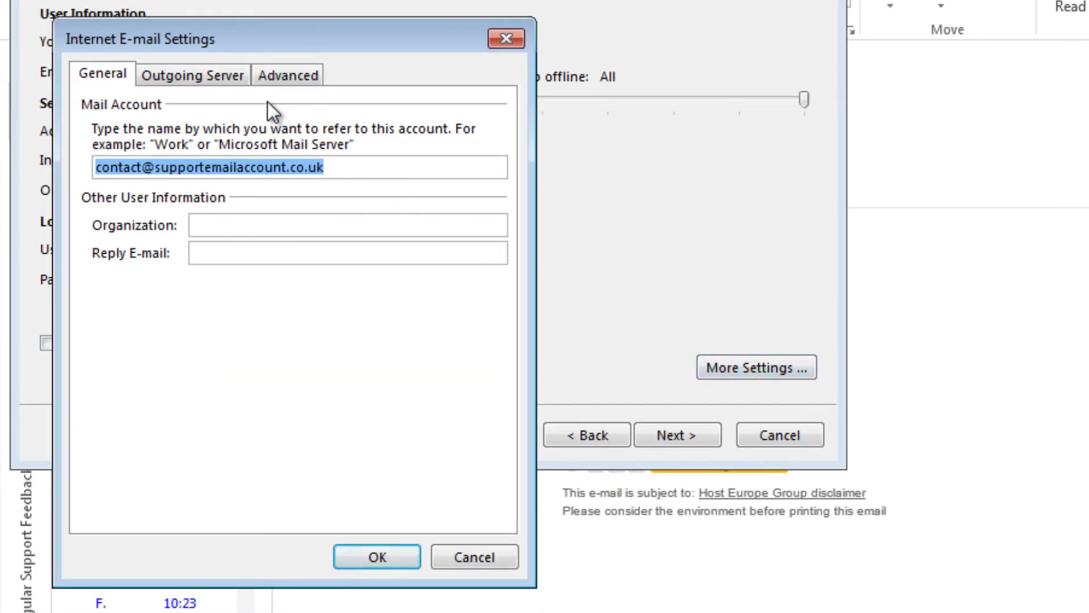
pyautogui.click(200, 74)
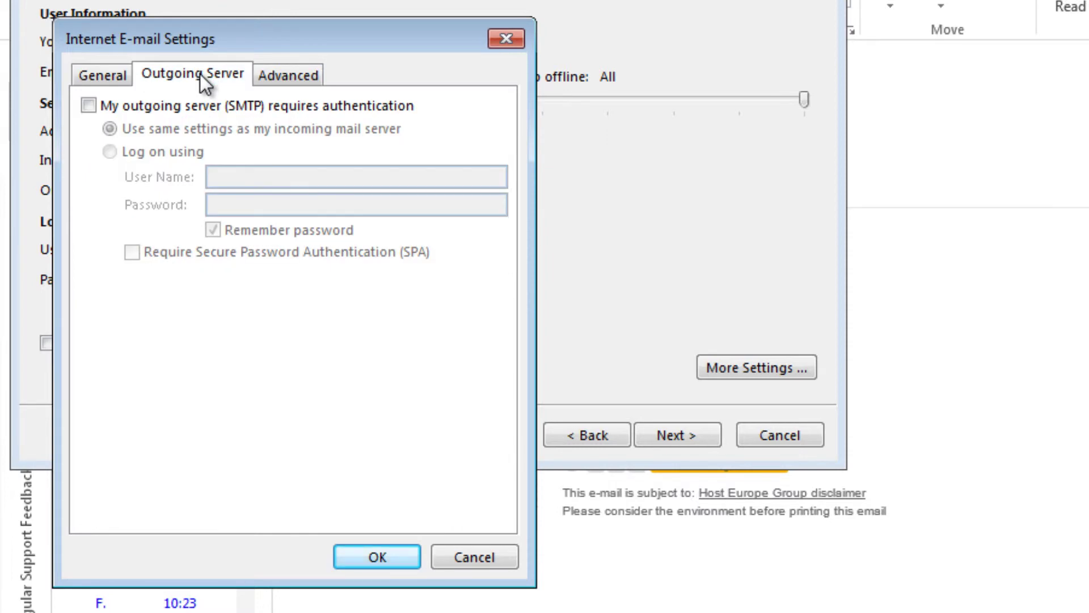
pyautogui.click(88, 105)
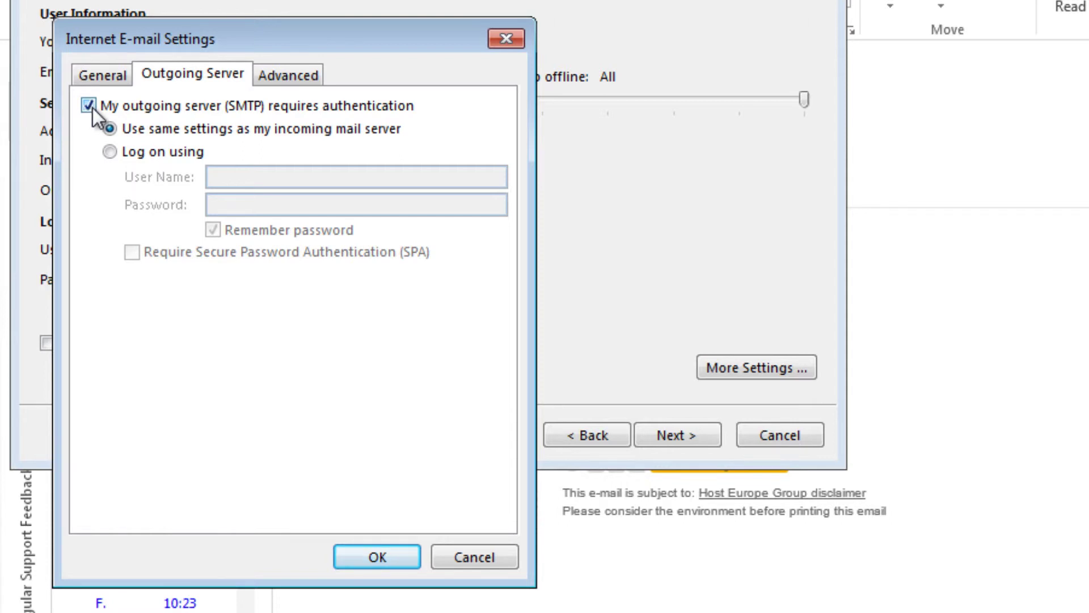
pyautogui.click(111, 152)
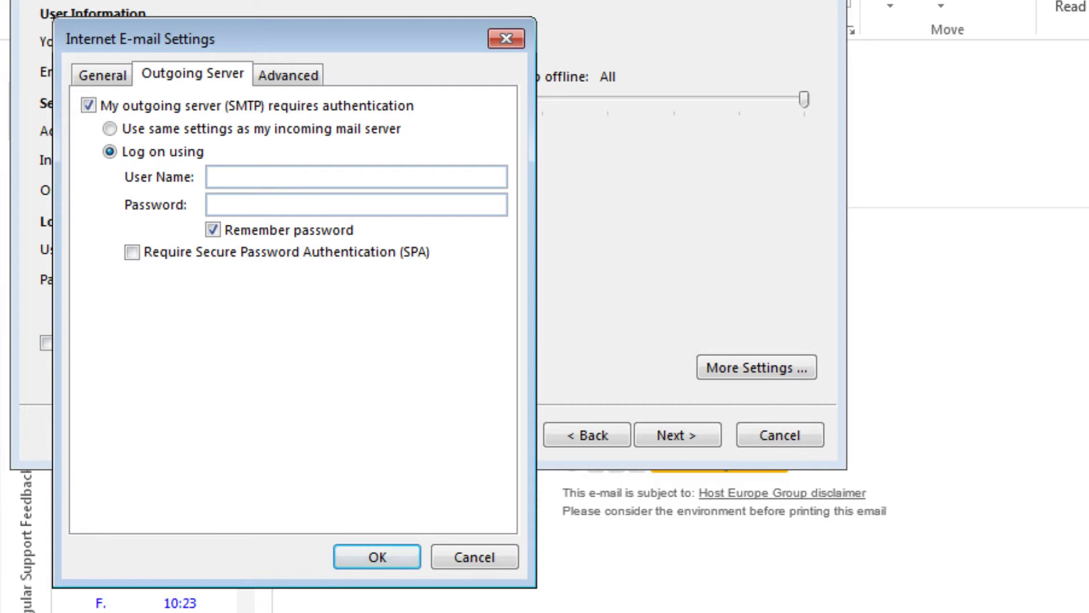
# Step: Make outgoing authentication use the incoming mail server's settings and confirm with OK
pyautogui.click(111, 129)
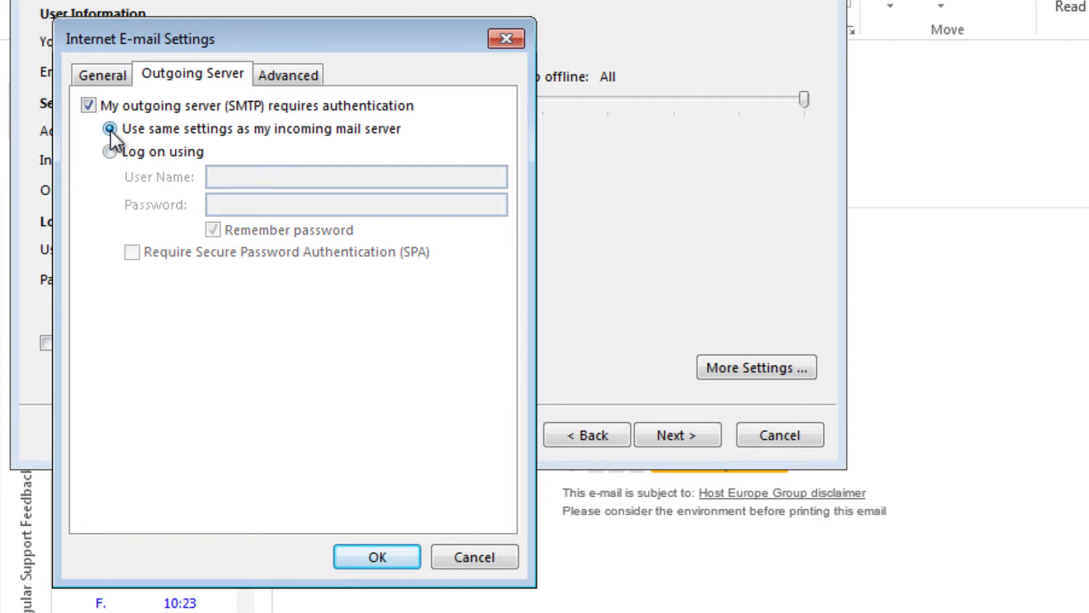
pyautogui.click(371, 555)
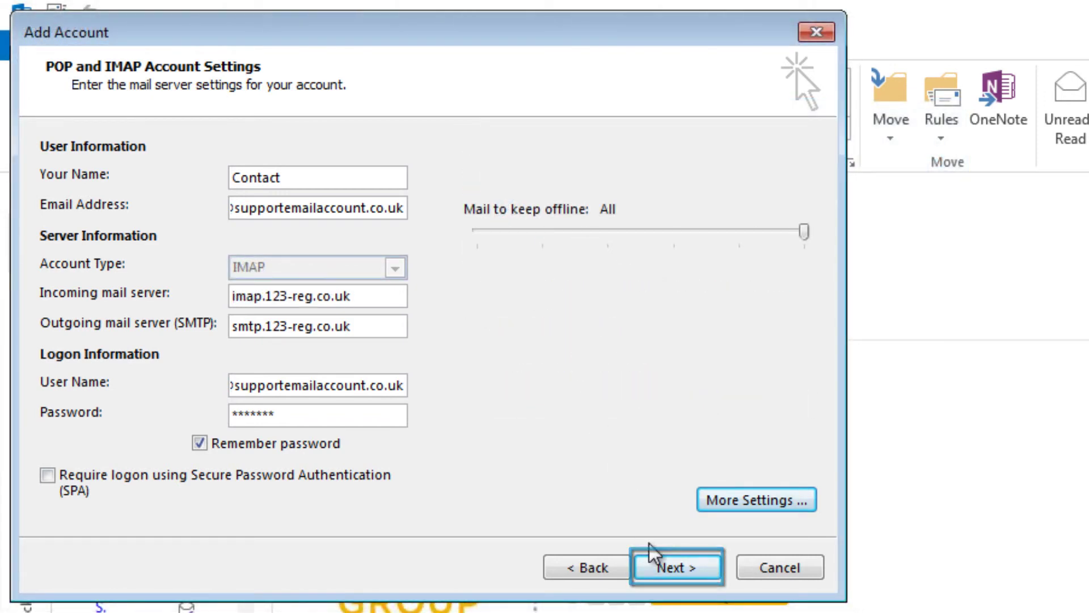
# Step: Run the account test, close the passed results, and turn off automatic testing
pyautogui.click(670, 570)
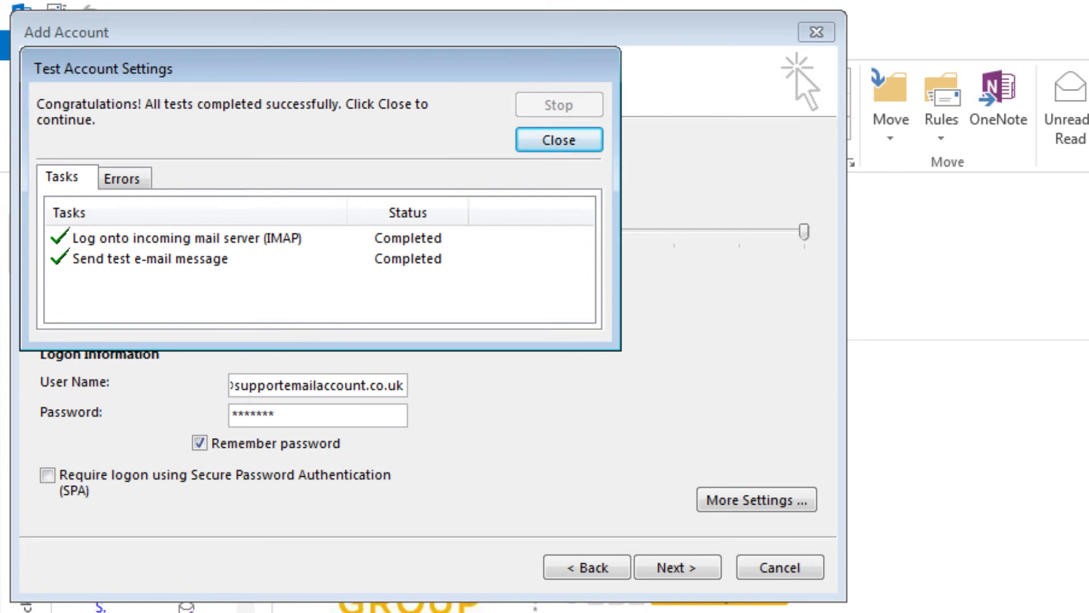
pyautogui.click(551, 147)
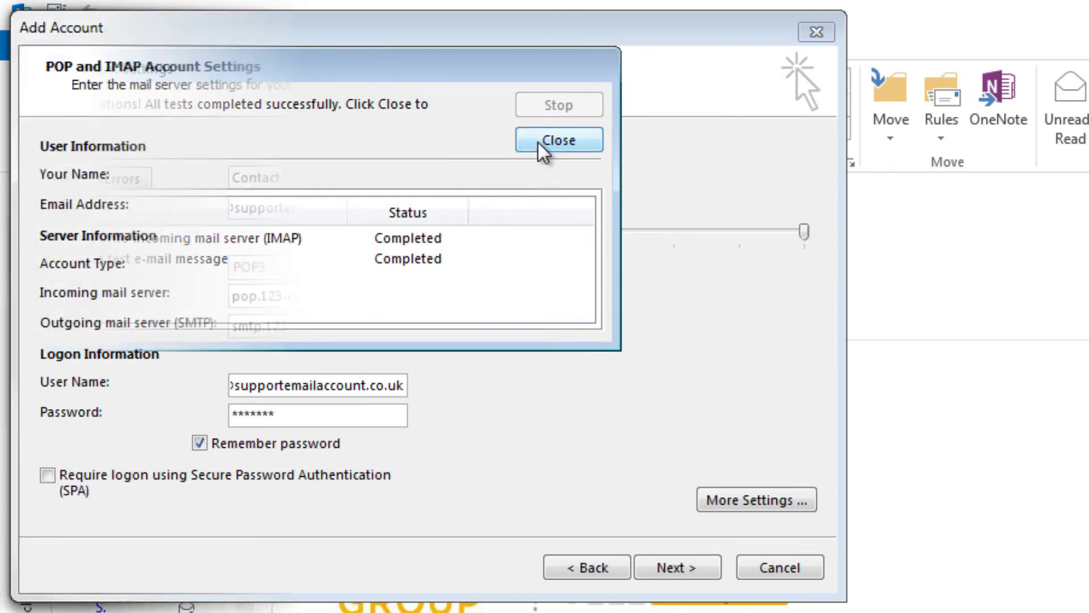
pyautogui.click(493, 287)
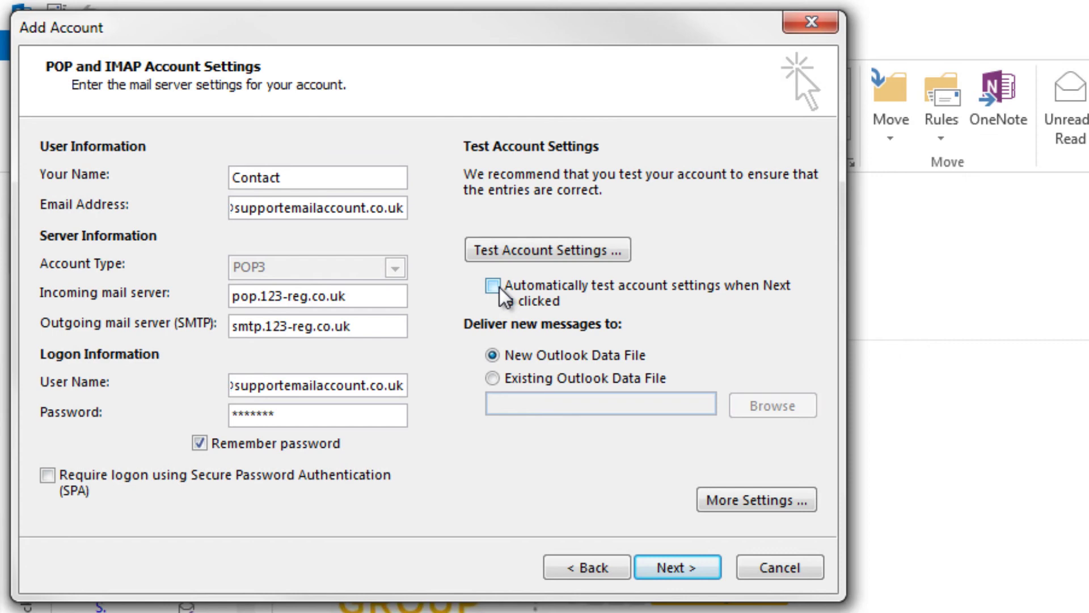
# Step: Advance the wizard to the 'You're all set!' confirmation page
pyautogui.click(675, 570)
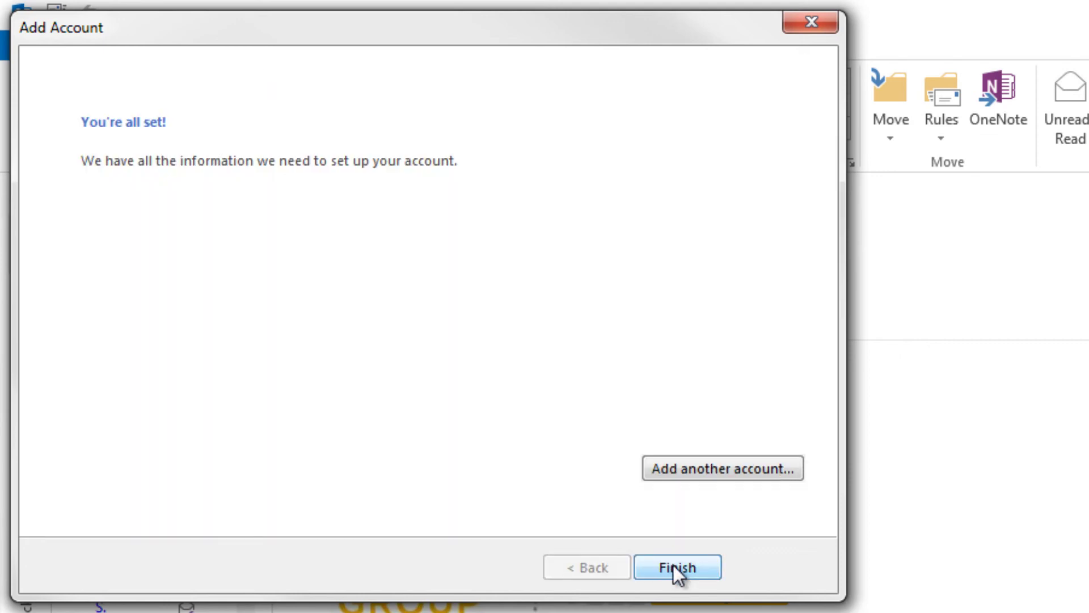